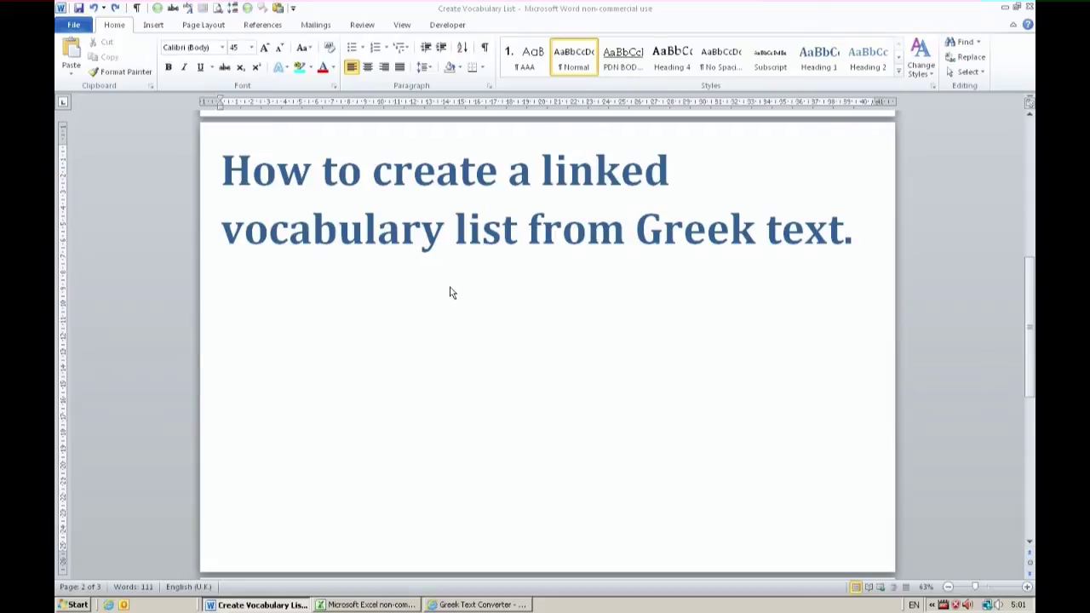
Step: View the four-step outline, then return to the Greek passage on page 1
key(Page_Down)
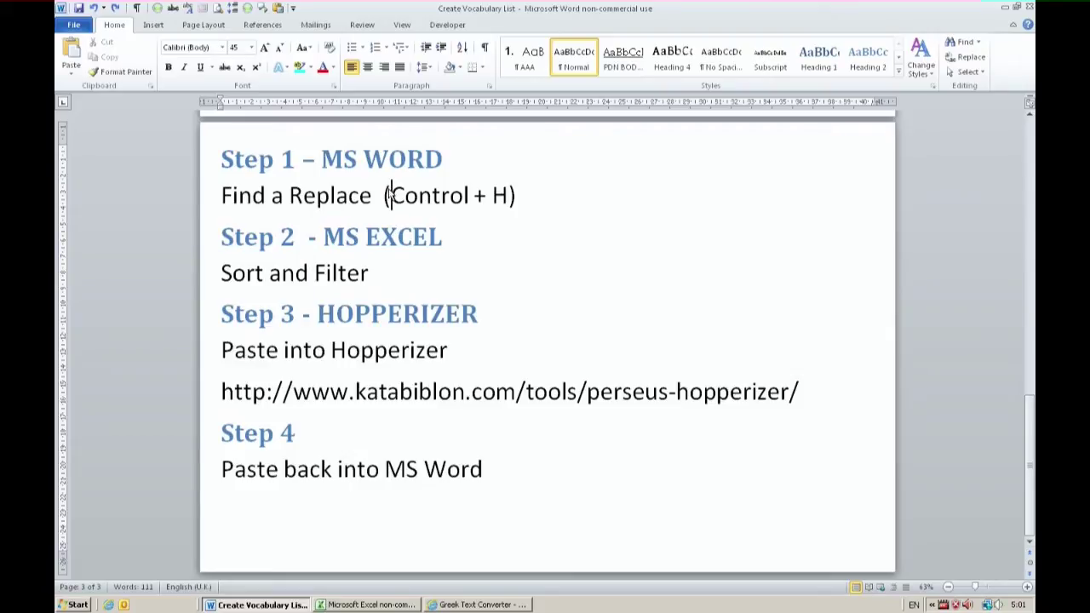
key(ctrl+Home)
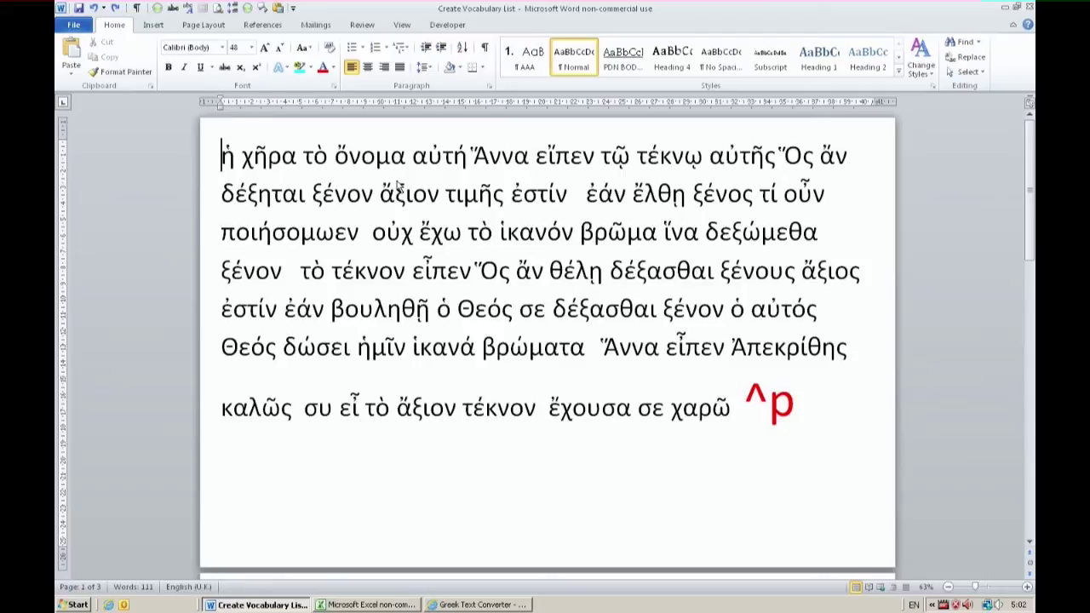
Step: Select the Greek passage through its last word, excluding the final paragraph mark, for find-and-replace
key(shift+Down)
key(shift+Down)
key(shift+Down)
key(shift+Down)
key(shift+Down)
key(shift+Down)
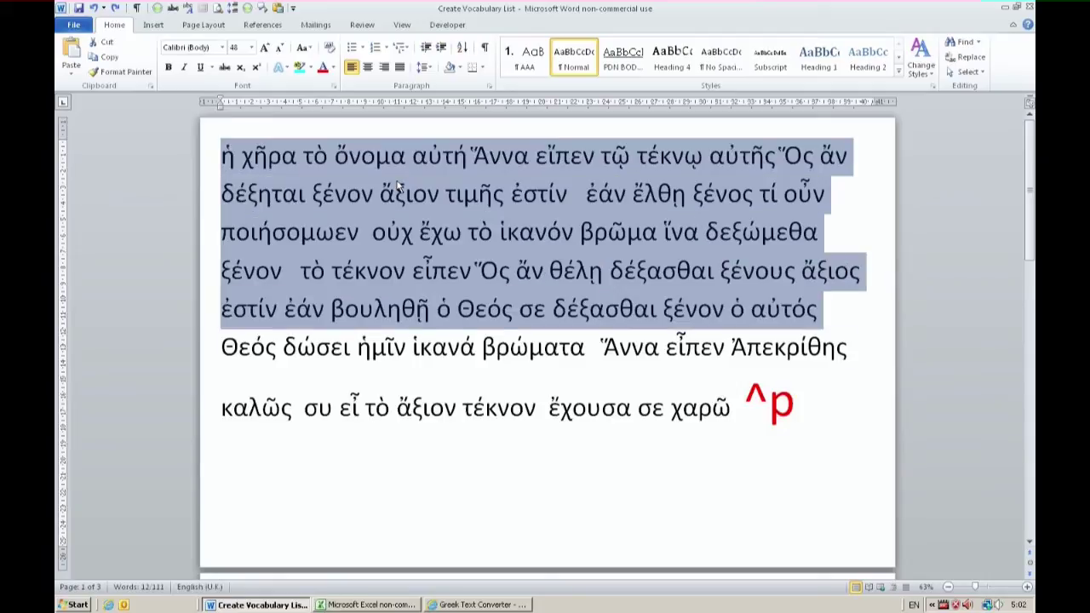
key(shift+Down)
key(shift+Left)
key(shift+Left)
key(shift+Left)
key(shift+Left)
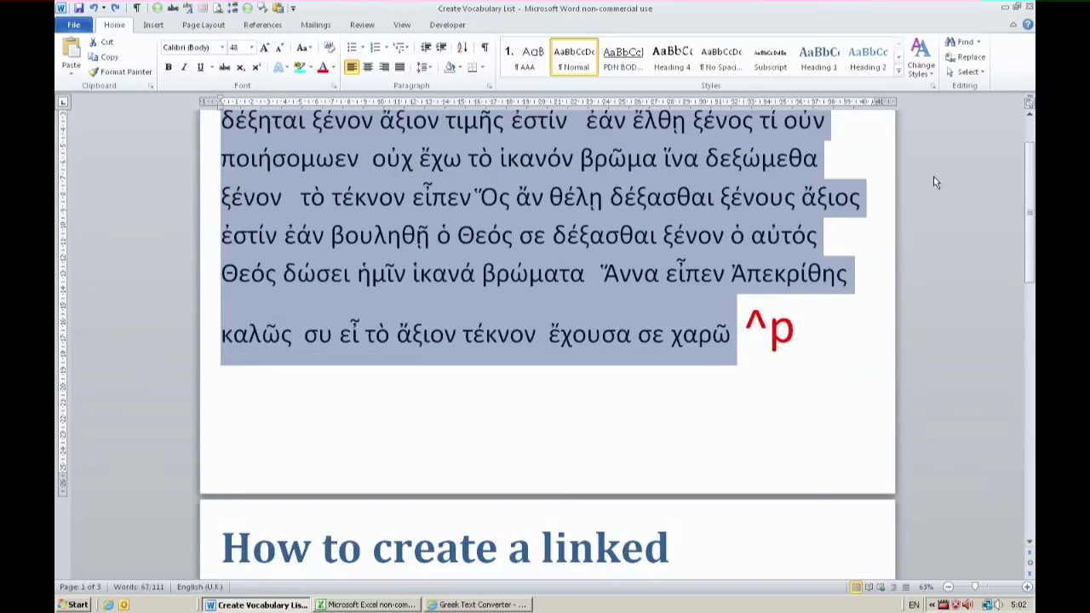
drag(1026, 168, 1026, 133)
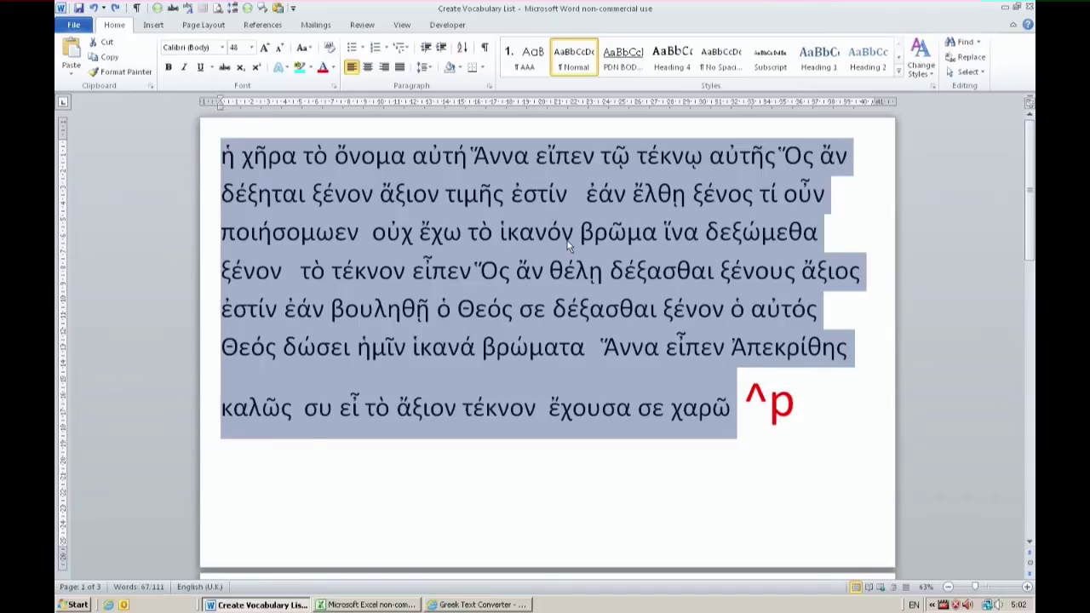
key(ctrl+h)
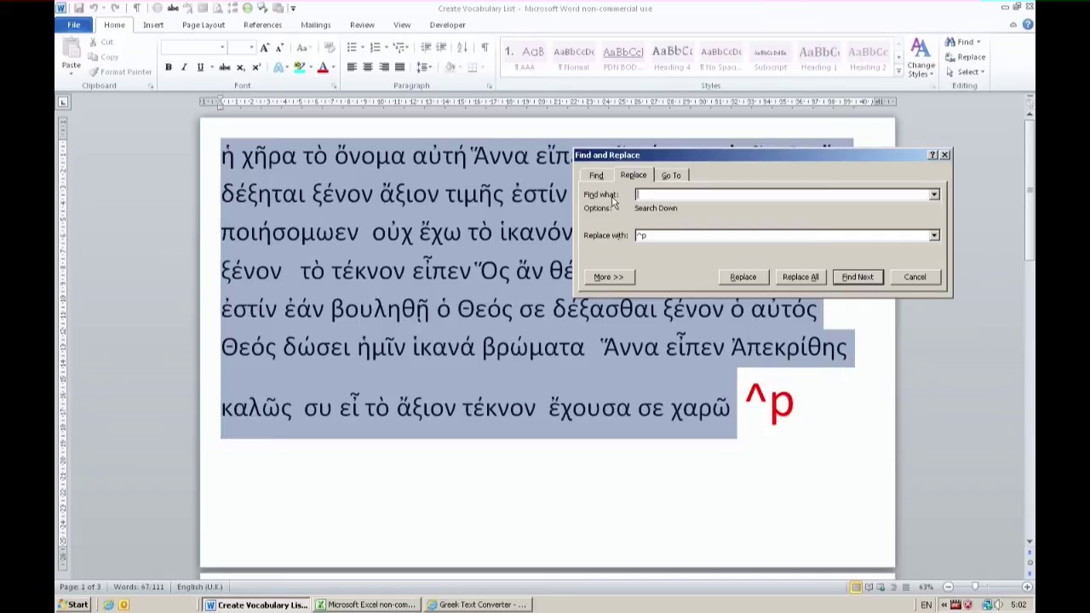
Step: Replace every space in the selected passage with ^p, without searching the rest of the document
text(^p)
key(Tab)
key(BackSpace)
click(793, 277)
click(552, 334)
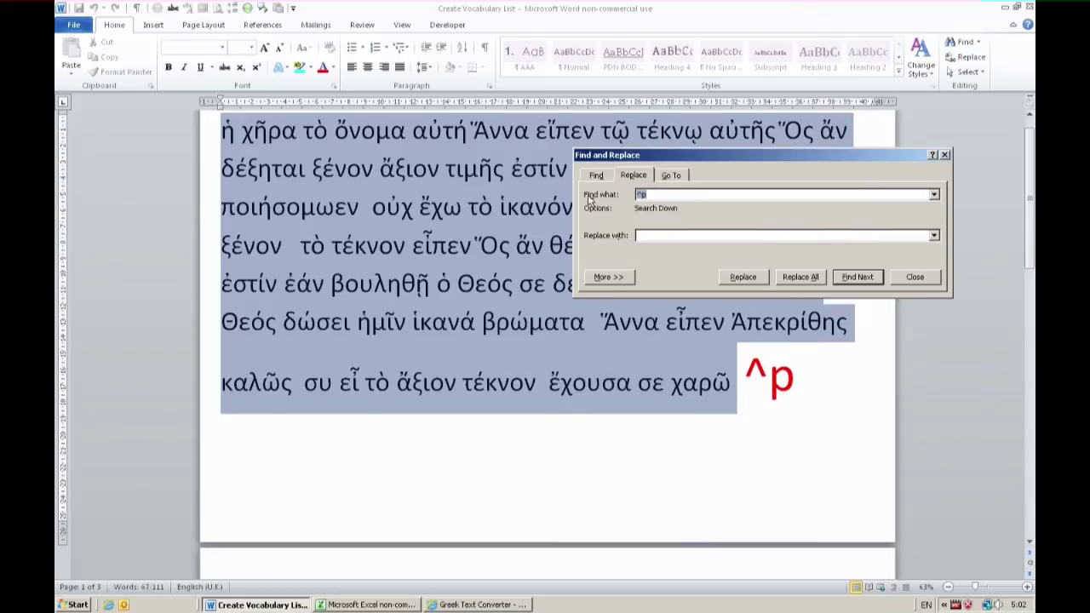
key(Delete)
click(806, 281)
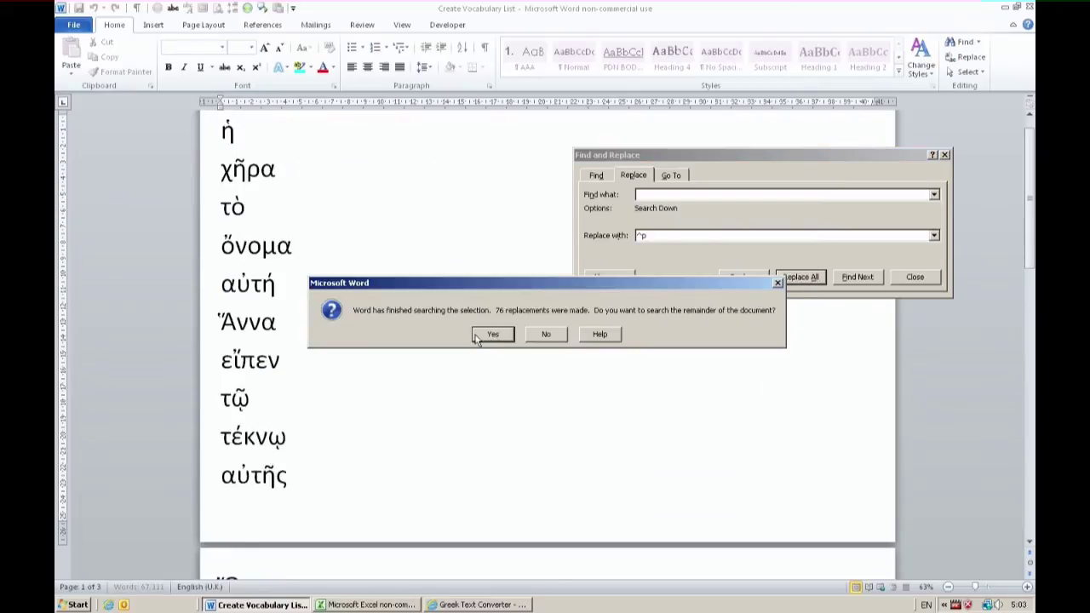
click(538, 338)
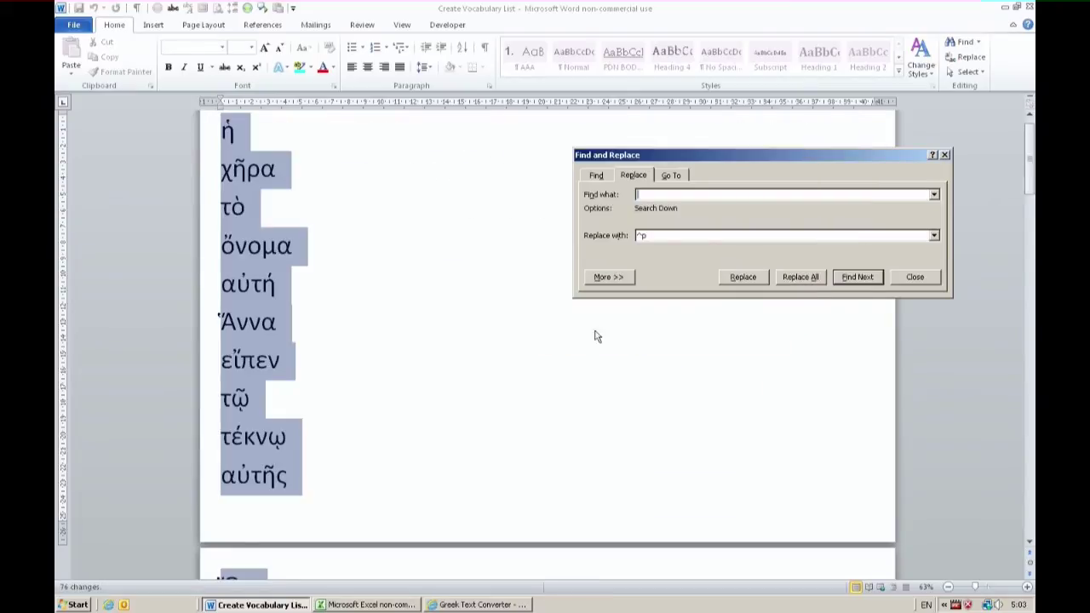
click(915, 277)
right_click(251, 254)
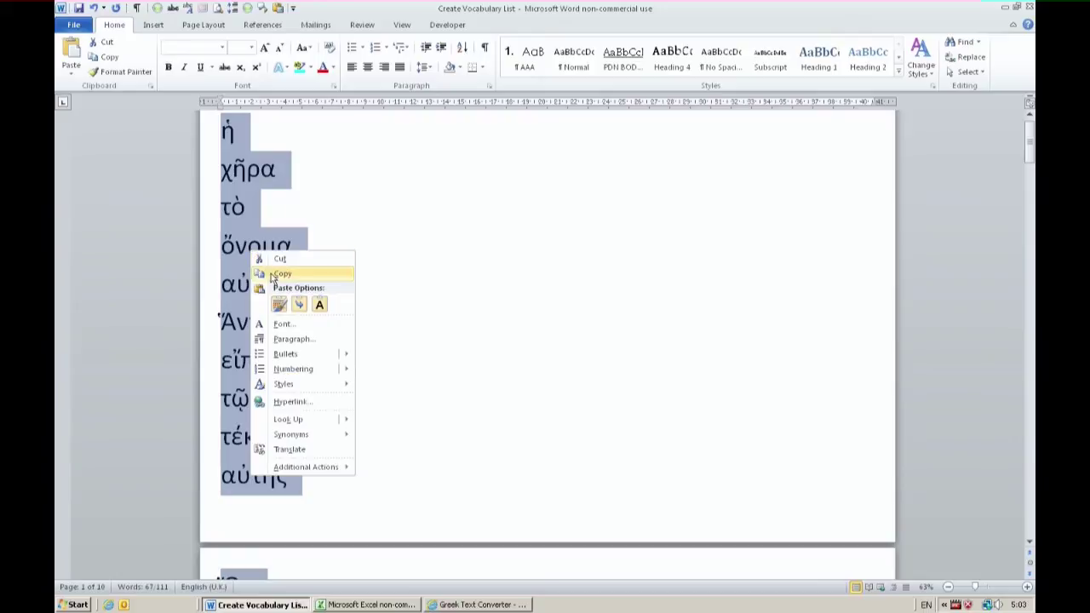
Step: Copy the word list into Excel cell A1 and sort column A from A to Z
click(272, 274)
key(alt+Tab)
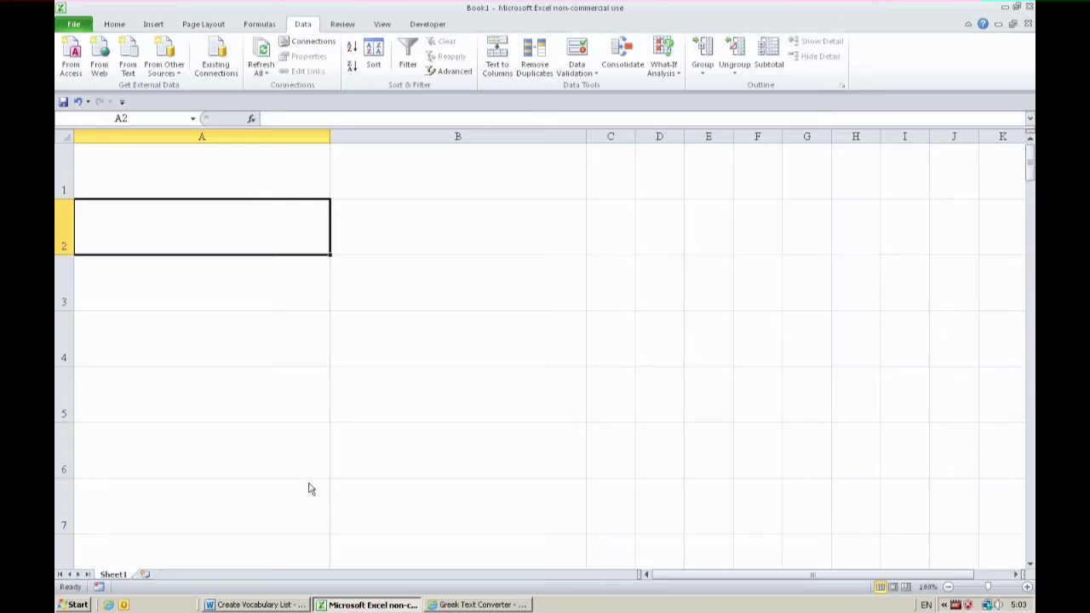
click(165, 186)
key(ctrl+v)
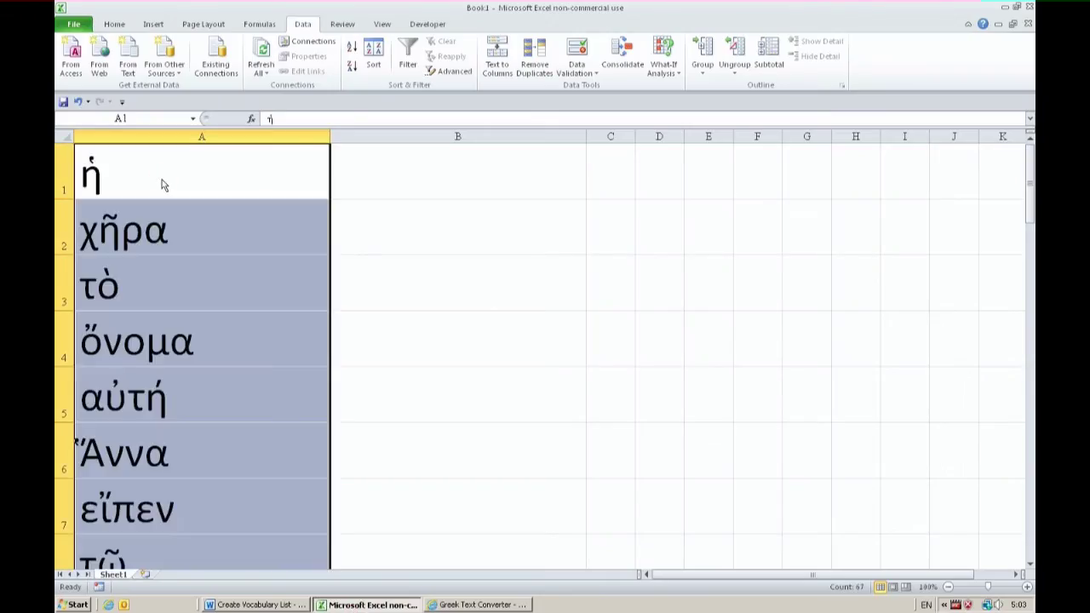
click(372, 56)
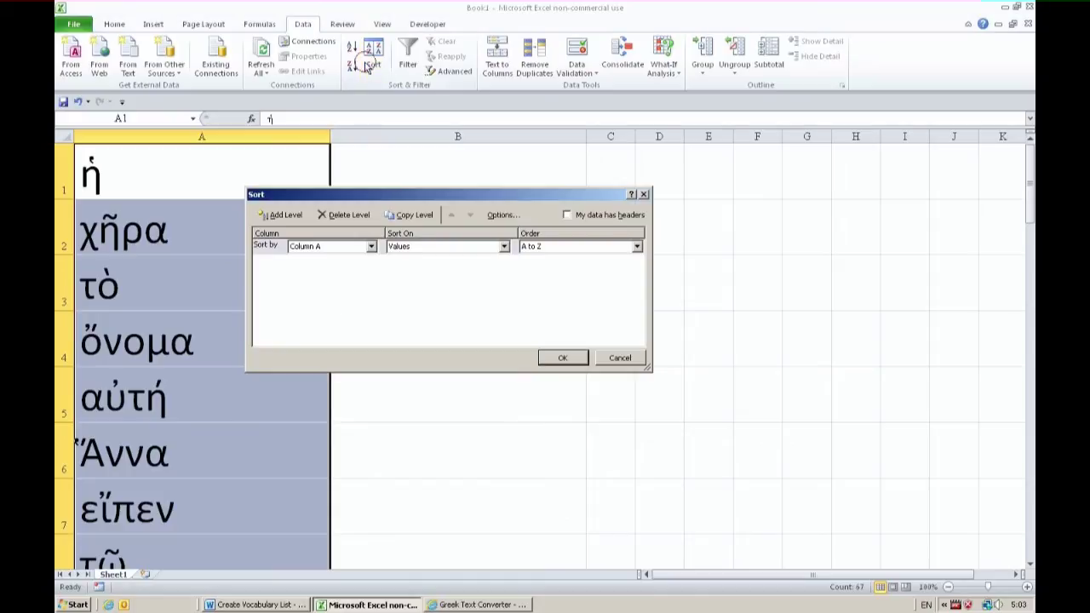
click(564, 358)
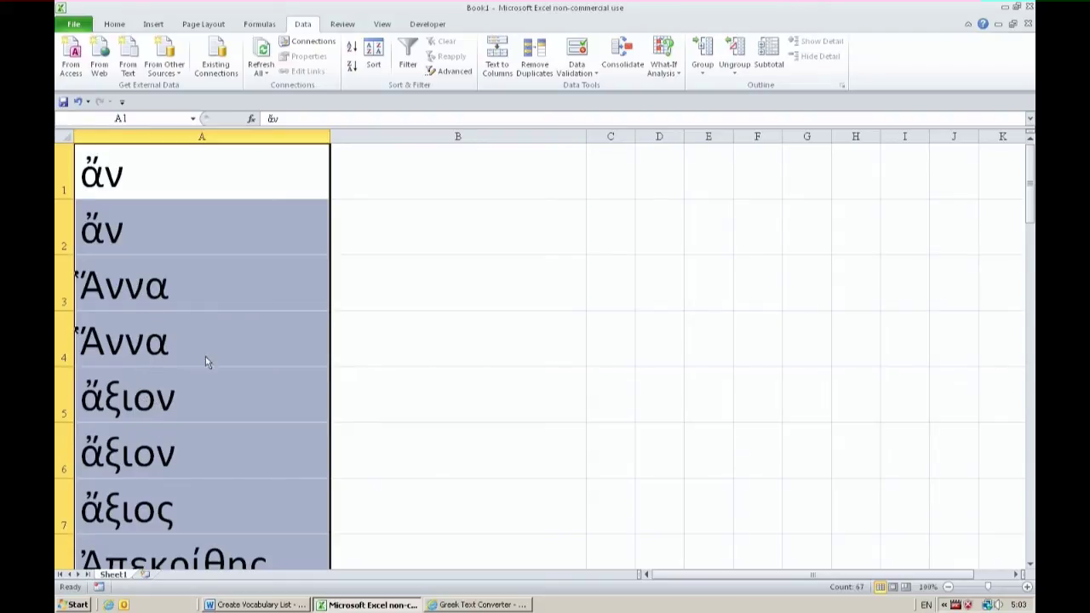
Step: Use Advanced Filter to copy only unique words from column A into column B
click(456, 75)
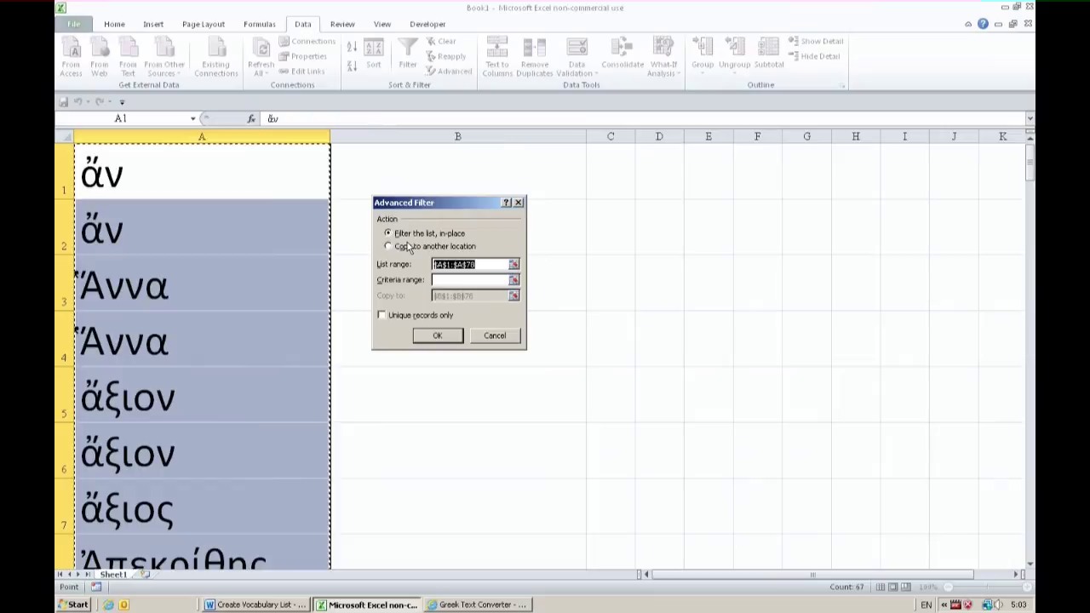
click(410, 246)
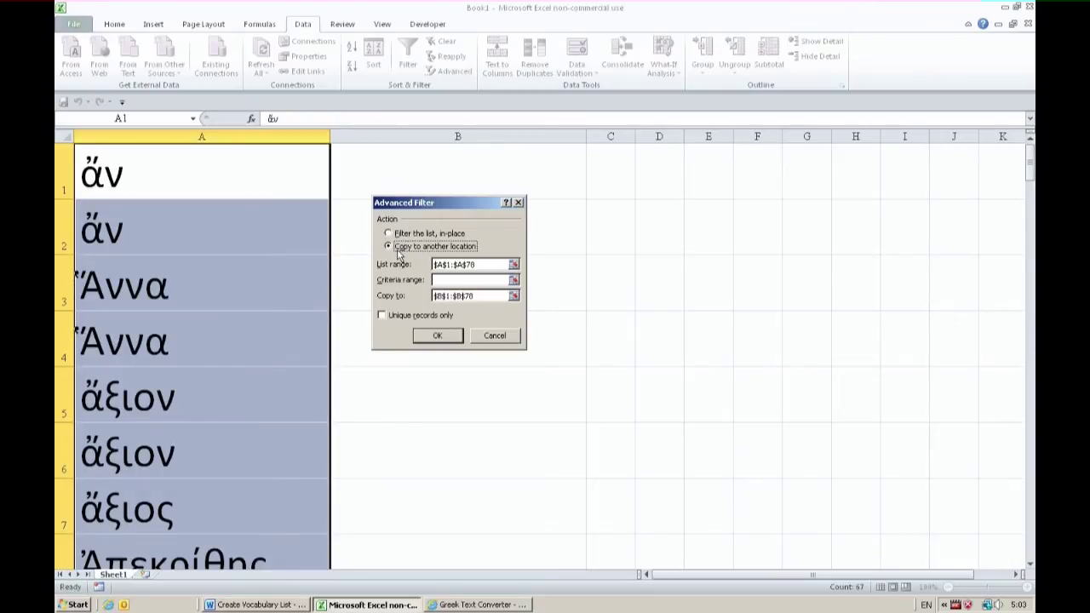
click(401, 319)
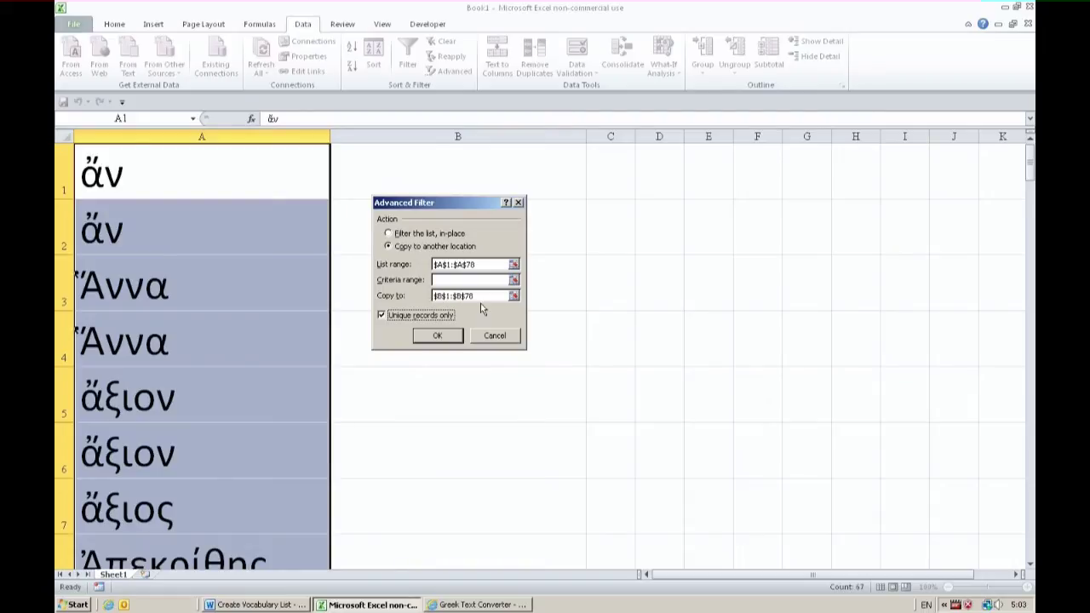
click(436, 336)
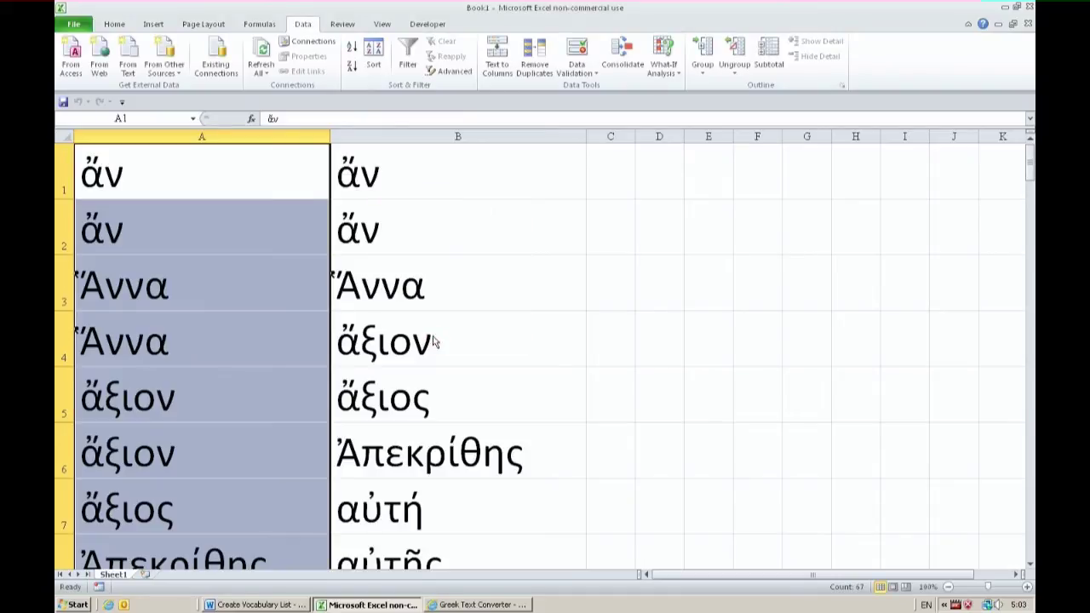
Step: Select the unique words in column B down to the last entry and copy them
click(427, 288)
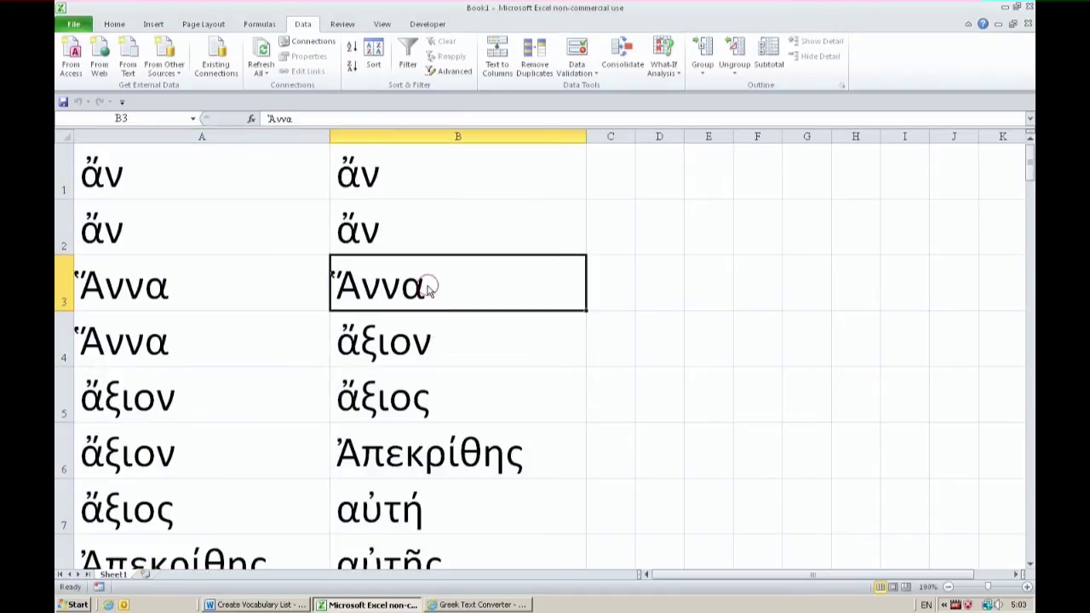
click(438, 330)
key(Down)
key(Up)
key(Up)
key(shift+Down)
key(shift+Down)
key(shift+Down)
key(shift+Down)
key(shift+Down)
key(shift+Down)
key(shift+Down)
key(shift+Down)
key(shift+Down)
key(shift+Down)
key(shift+Down)
key(shift+Down)
key(shift+Down)
key(shift+Down)
key(shift+Down)
key(shift+Down)
key(shift+Down)
key(shift+Down)
key(shift+Down)
key(shift+Down)
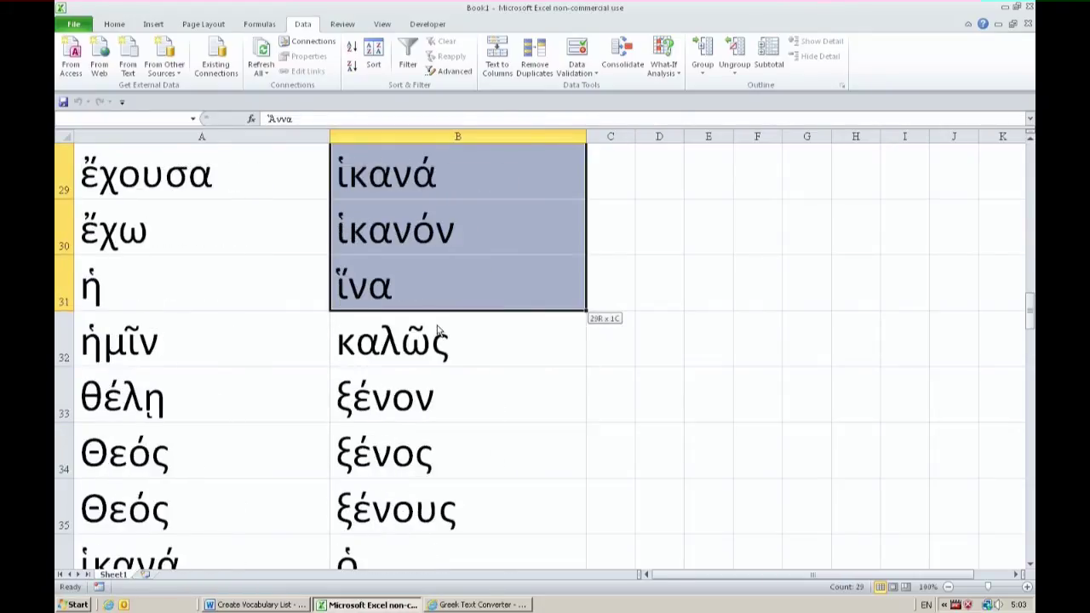
key(shift+Down)
key(shift+Down)
key(shift+Down)
key(shift+Down)
key(shift+Down)
key(shift+Down)
key(shift+Down)
key(shift+Down)
key(shift+Down)
key(shift+Down)
key(shift+Down)
key(shift+Down)
key(shift+Down)
key(shift+Down)
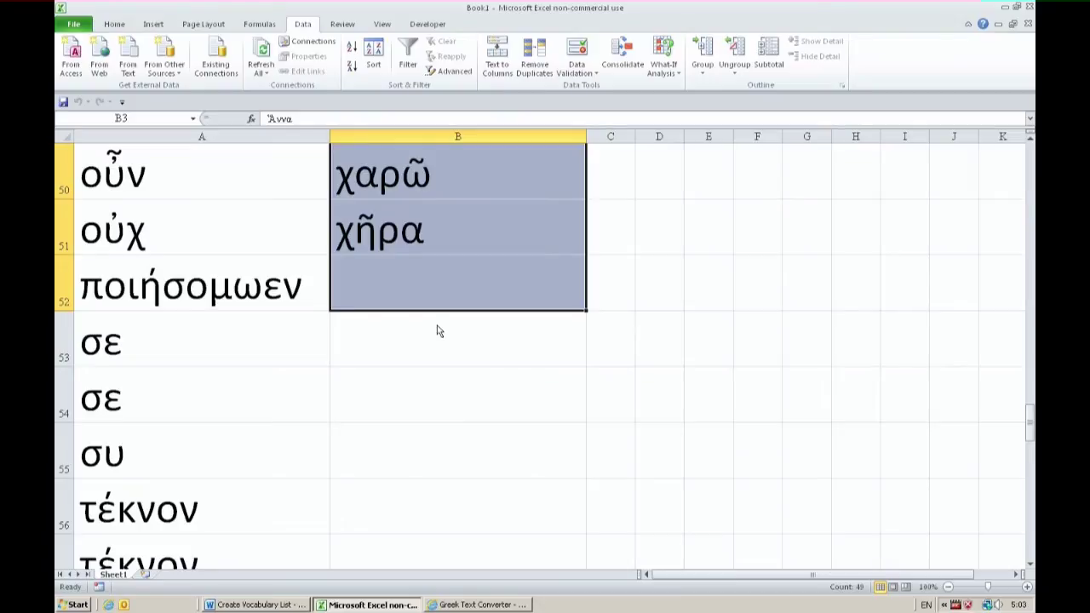
key(ctrl+c)
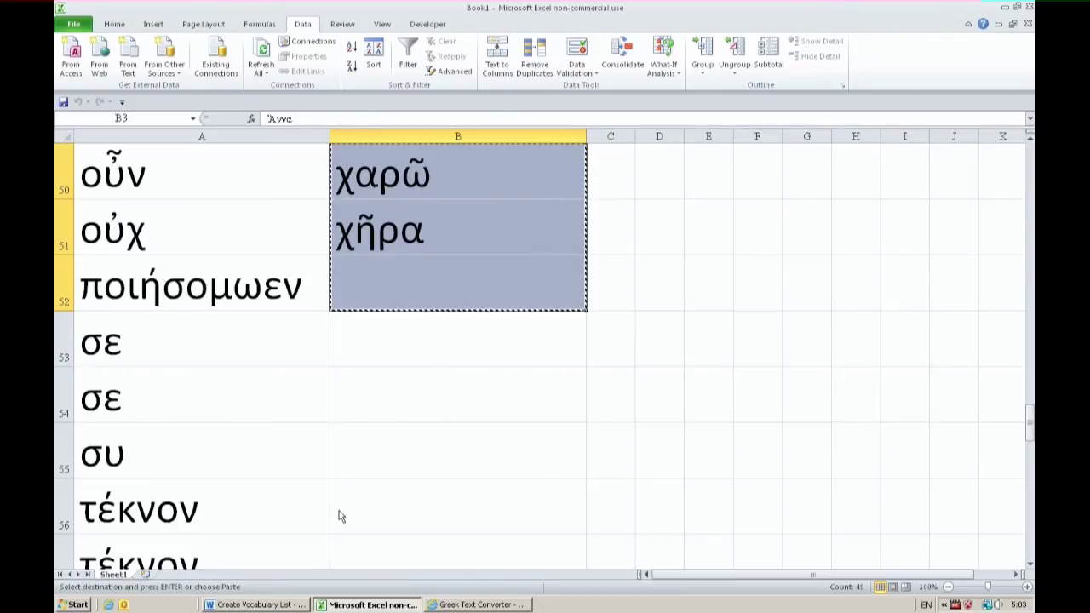
Step: Paste the unique words into the Hopperizer, convert with Link Only, and copy the linked list
click(457, 607)
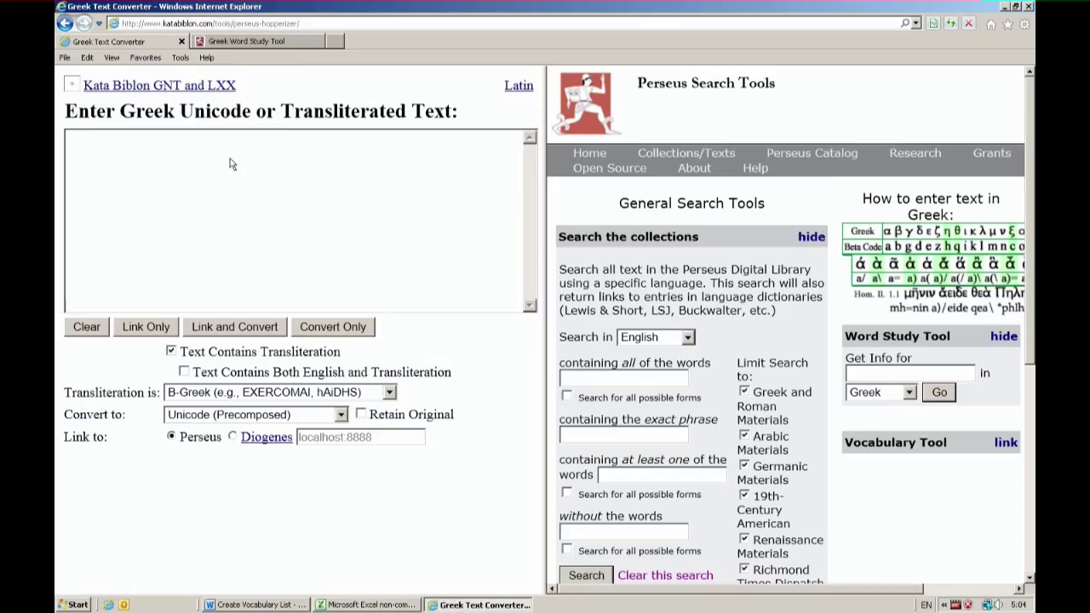
key(ctrl+v)
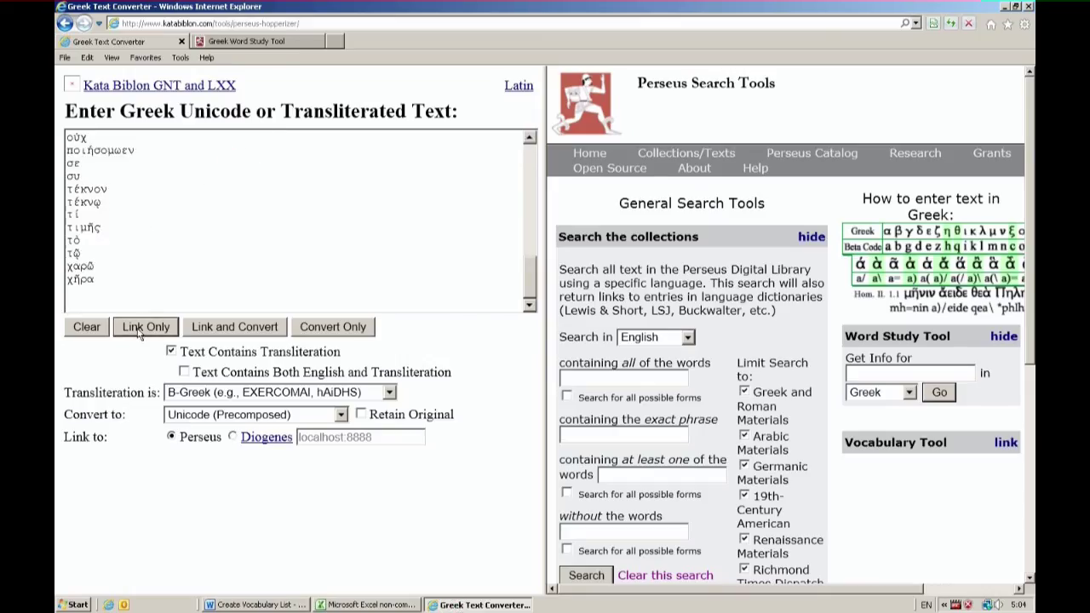
click(138, 328)
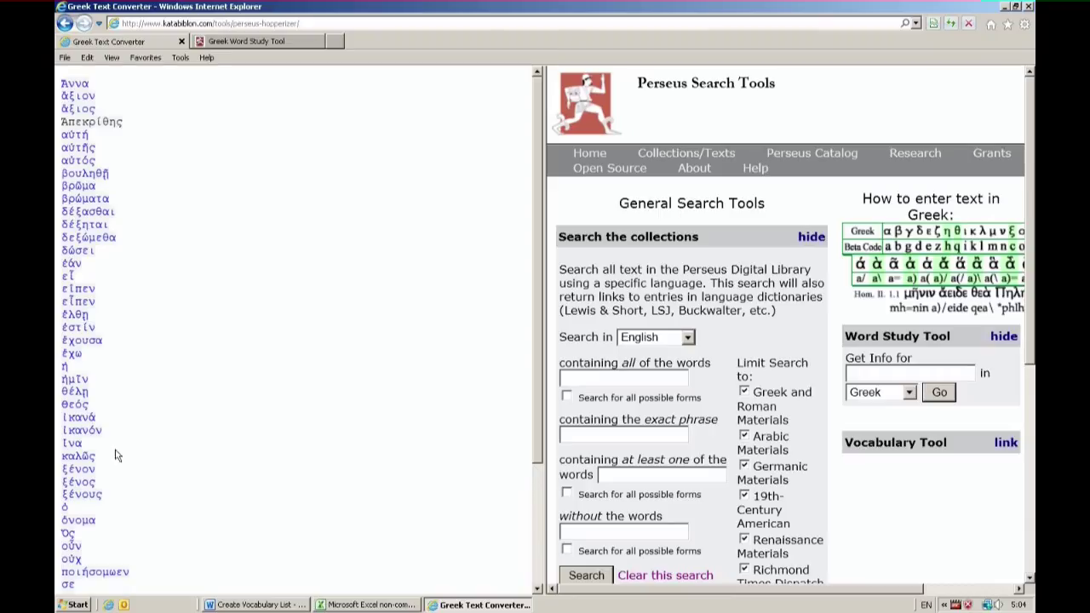
drag(89, 594, 63, 82)
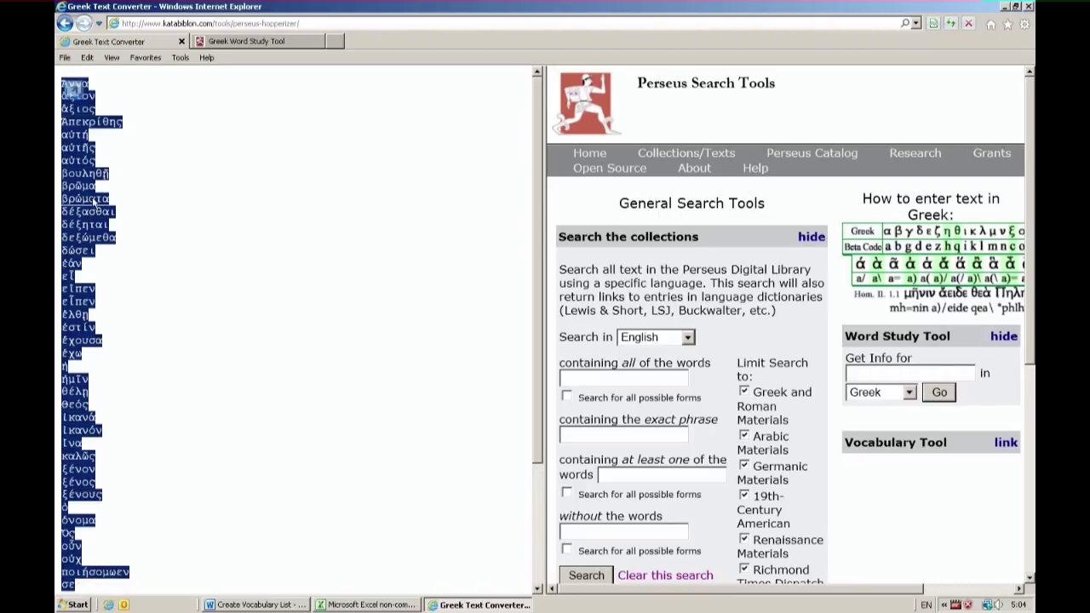
right_click(75, 199)
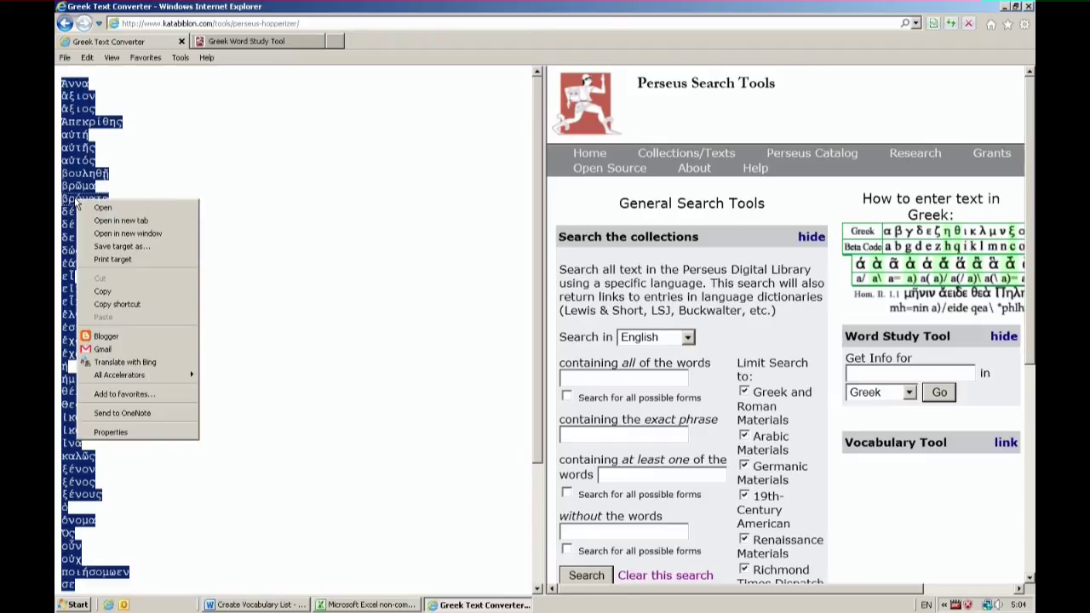
click(101, 292)
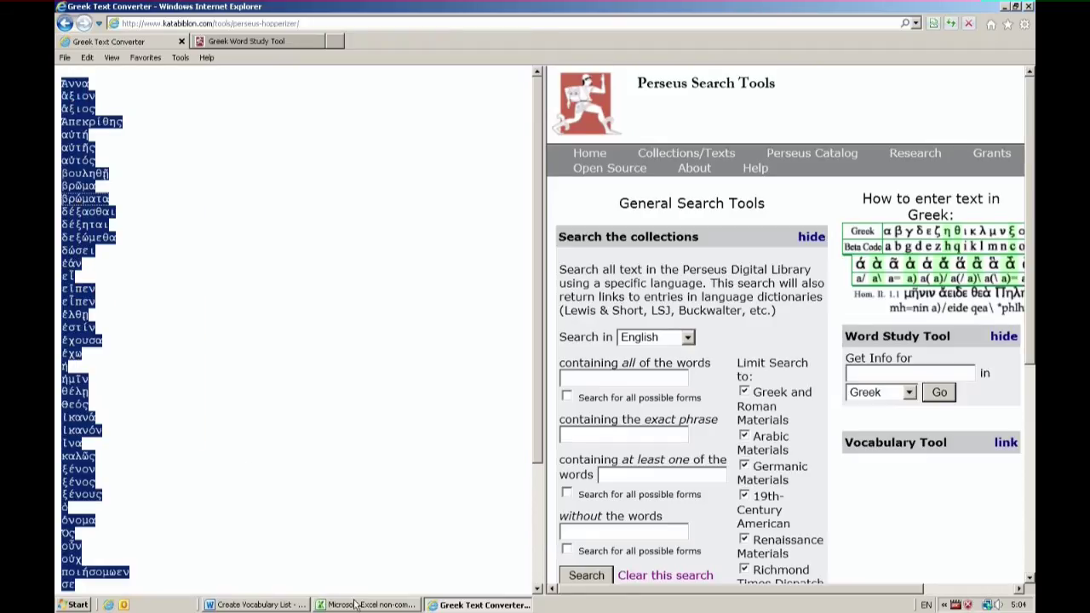
Step: Paste the Perseus-linked words over the old Word list and enlarge them to 61 pt
click(276, 605)
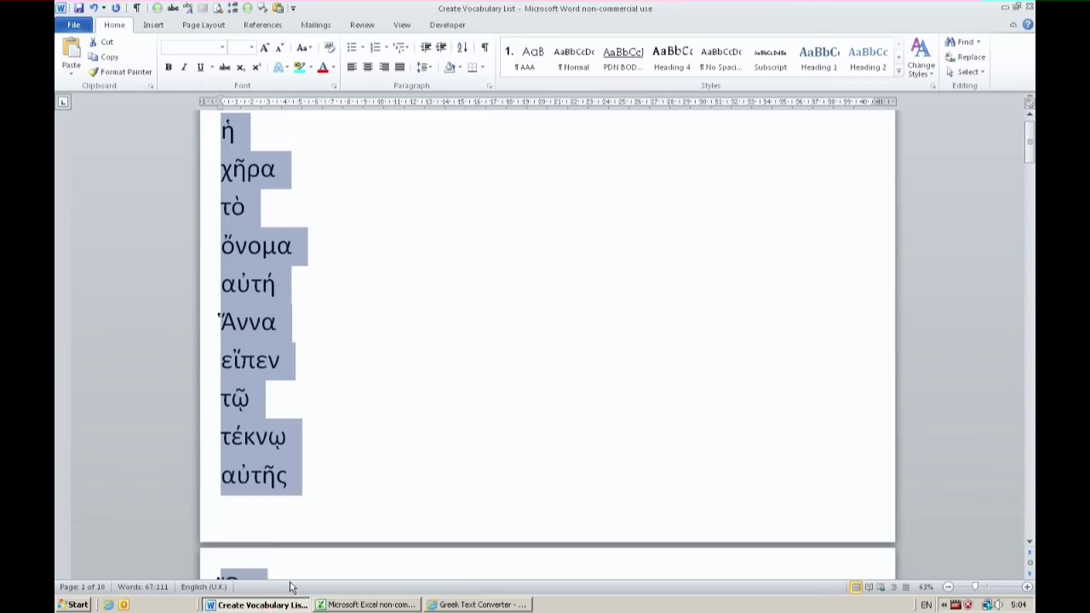
key(ctrl+v)
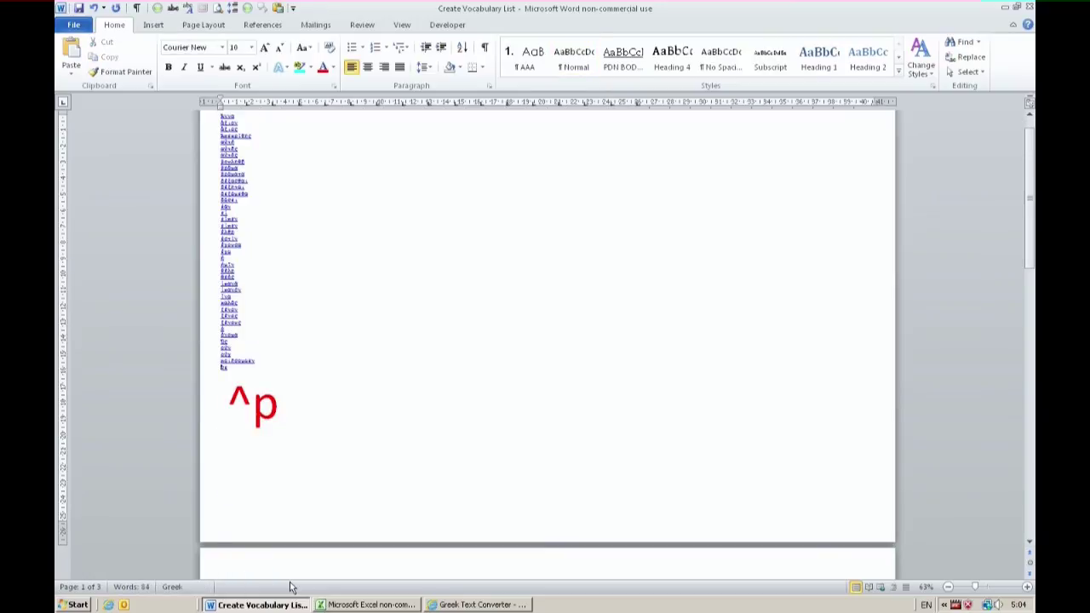
key(ctrl+shift+Home)
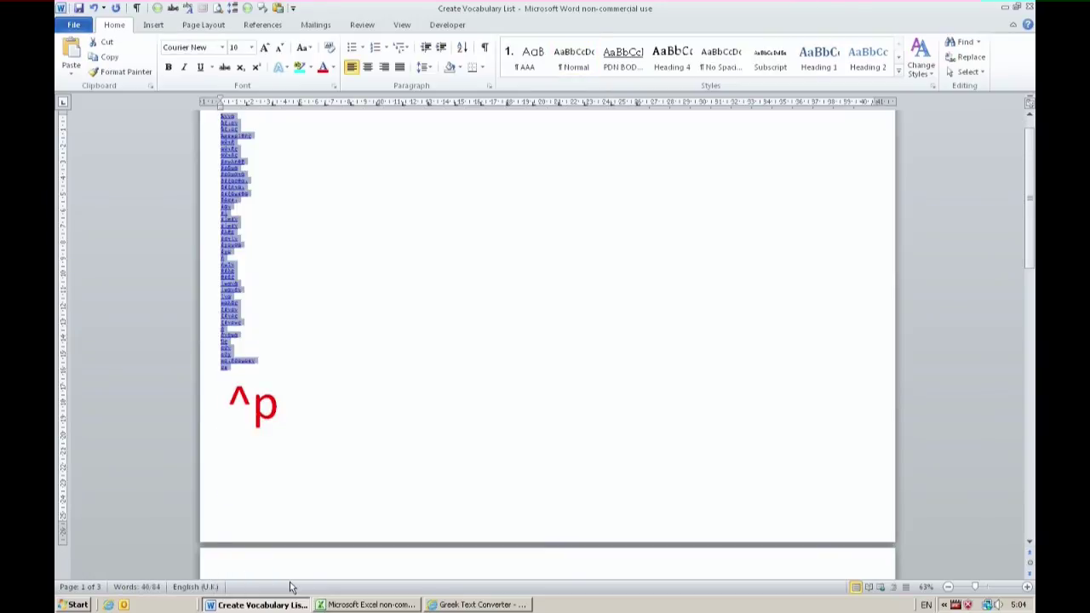
key(ctrl+bracketright)
key(ctrl+bracketright)
key(ctrl+bracketright)
key(ctrl+bracketright)
key(ctrl+bracketright)
key(ctrl+bracketright)
key(ctrl+bracketright)
key(ctrl+bracketright)
key(ctrl+bracketright)
key(ctrl+bracketright)
key(ctrl+bracketright)
key(ctrl+bracketright)
key(ctrl+bracketright)
key(ctrl+bracketright)
key(ctrl+bracketright)
key(ctrl+bracketright)
key(ctrl+bracketright)
key(ctrl+bracketright)
key(ctrl+bracketright)
key(ctrl+bracketright)
key(ctrl+bracketright)
key(ctrl+bracketright)
key(ctrl+bracketright)
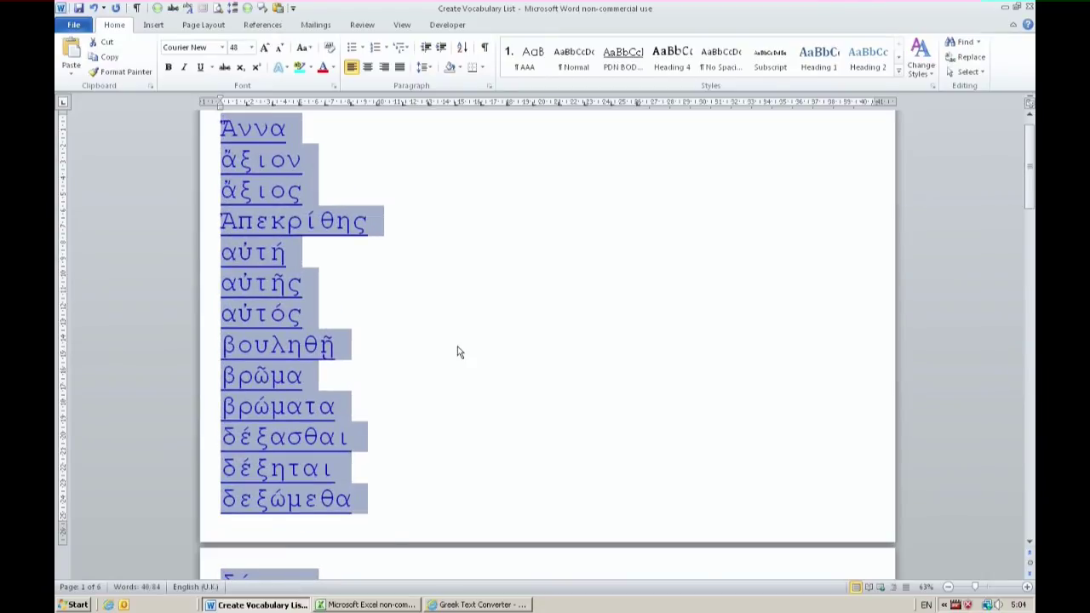
key(ctrl+bracketright)
key(ctrl+bracketright)
key(ctrl+bracketright)
key(ctrl+bracketright)
key(ctrl+bracketright)
key(ctrl+bracketright)
key(ctrl+bracketright)
key(ctrl+bracketright)
key(ctrl+bracketright)
key(ctrl+bracketright)
key(ctrl+bracketright)
key(ctrl+bracketright)
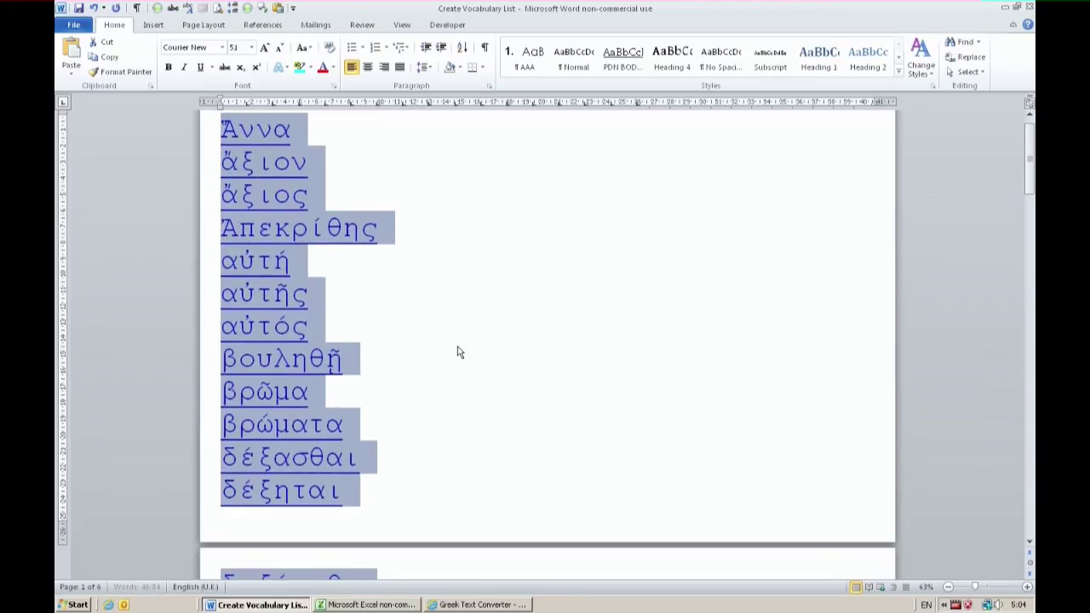
key(ctrl+bracketright)
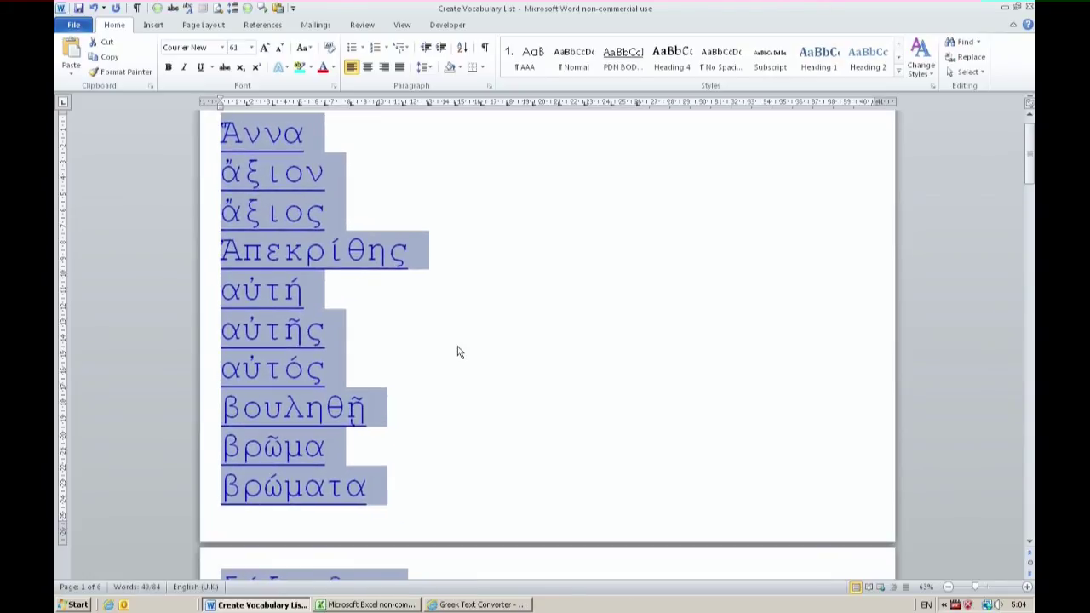
click(457, 351)
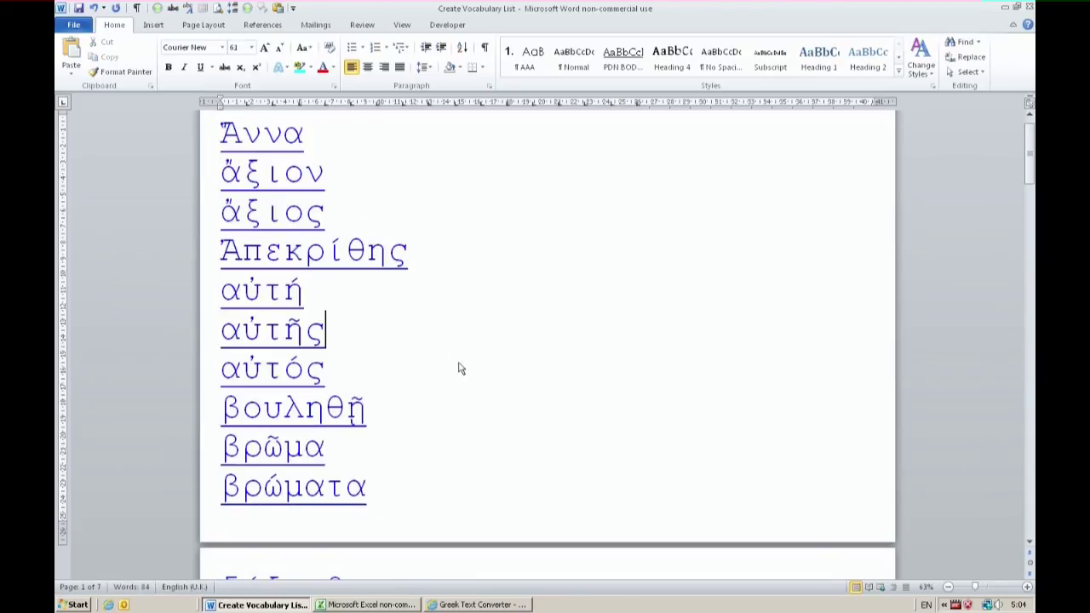
Step: Select the hyperlinked word Ἀπεκρίθης in the list
click(469, 293)
mouse_move(330, 261)
drag(431, 258, 206, 260)
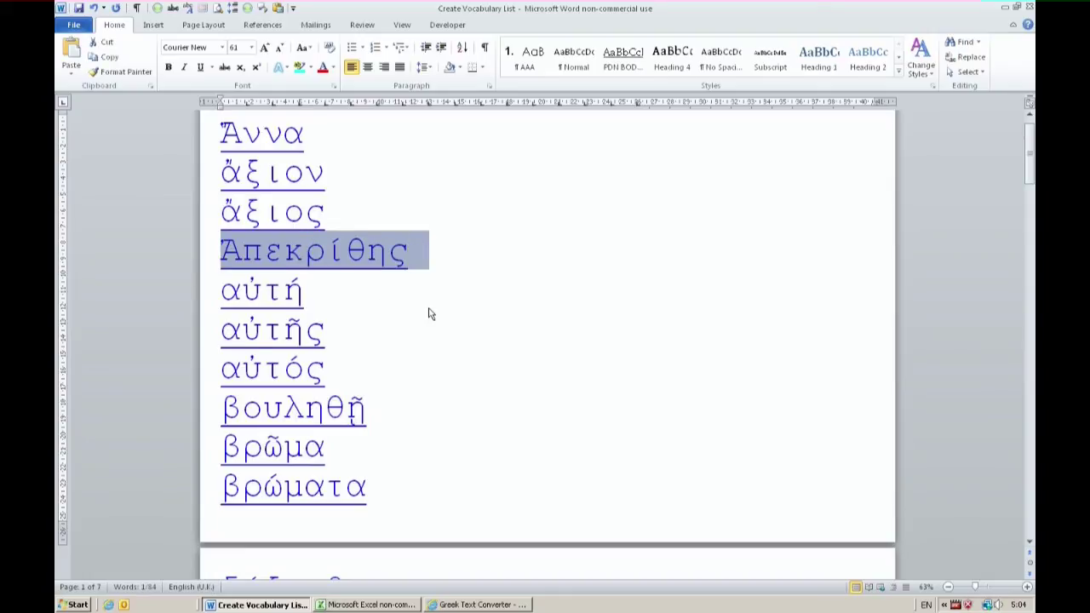
click(467, 604)
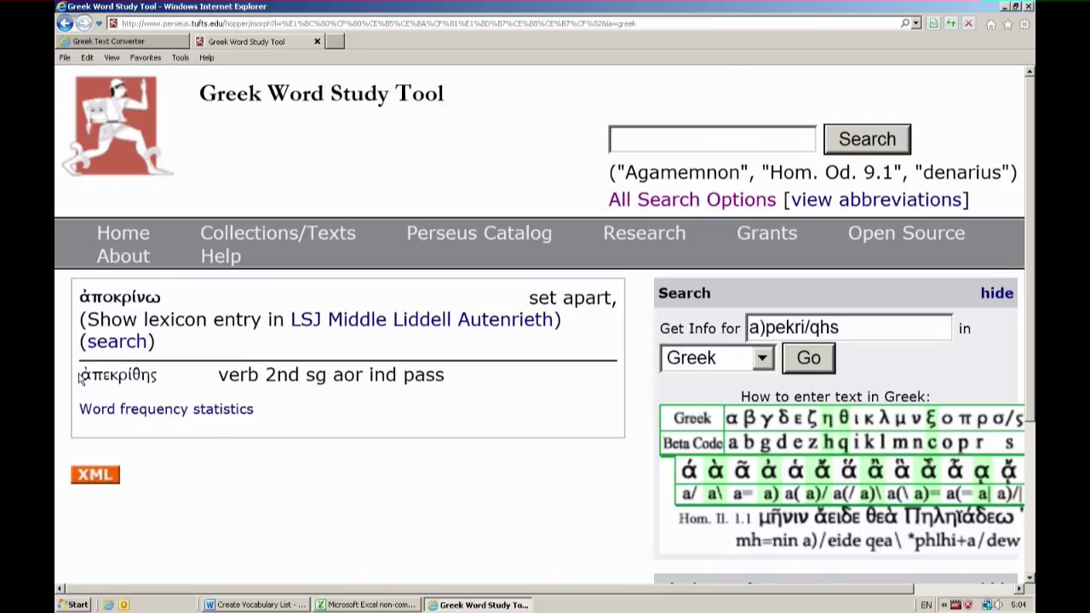
drag(79, 376, 132, 308)
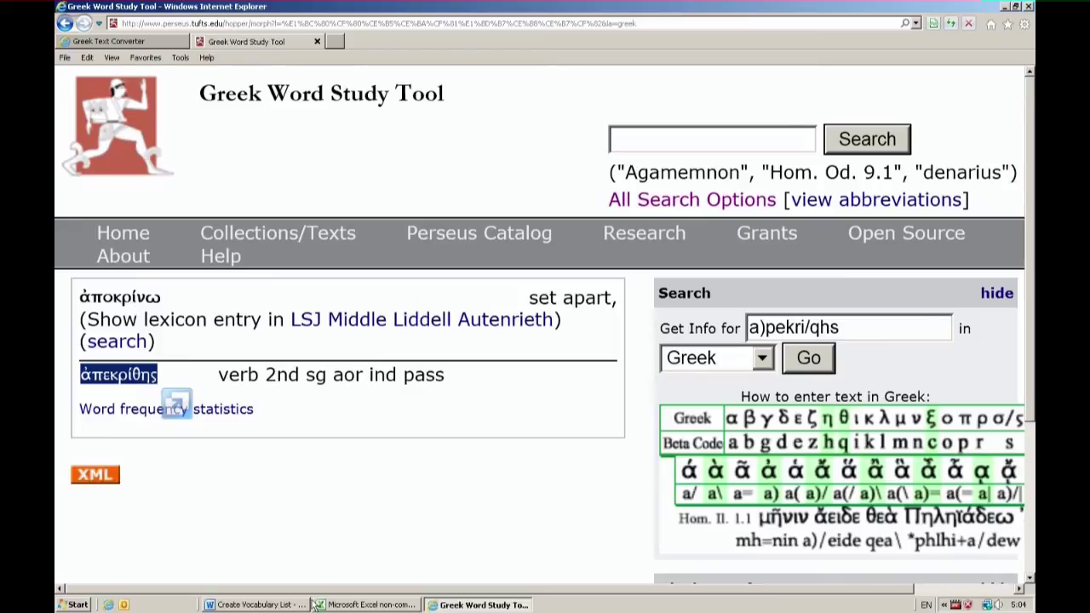
click(264, 604)
Step: Navigate to the closing Step 1–Step 4 summary on page 7
click(444, 495)
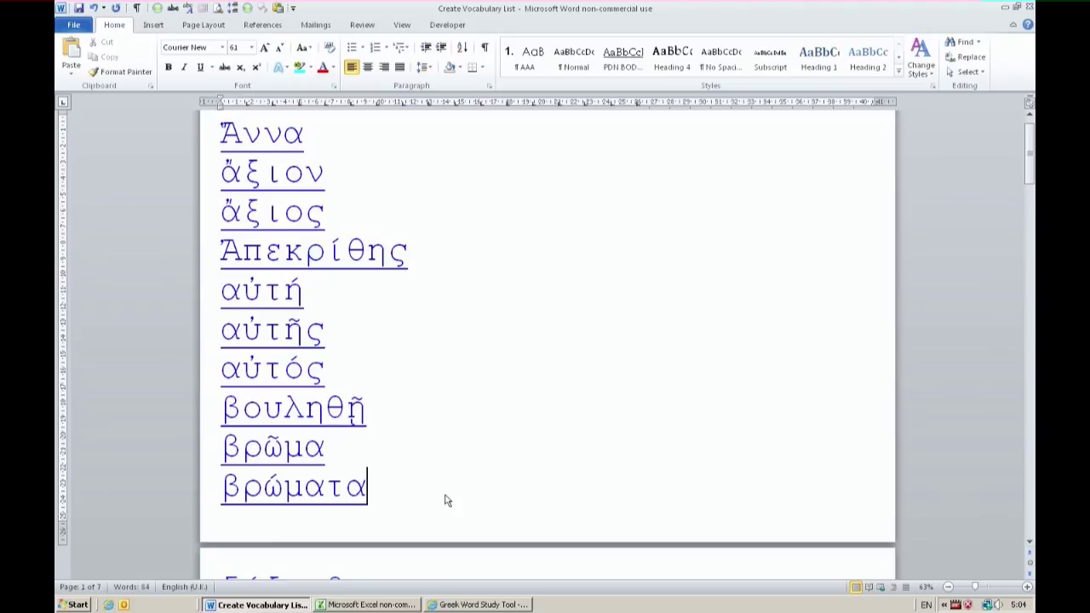
key(ctrl+End)
key(Page_Up)
key(Page_Up)
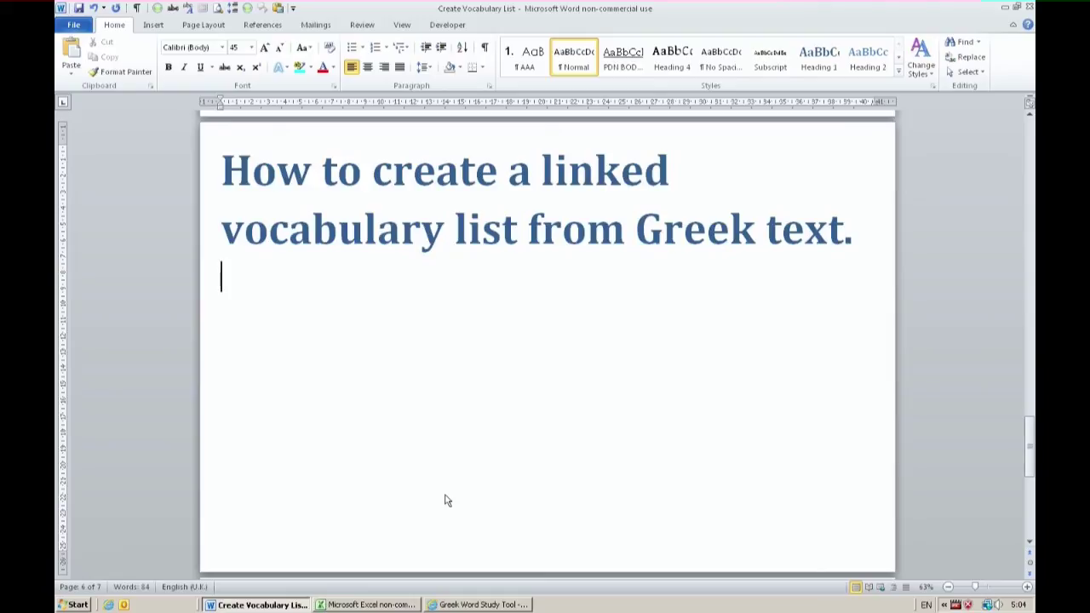
key(Page_Down)
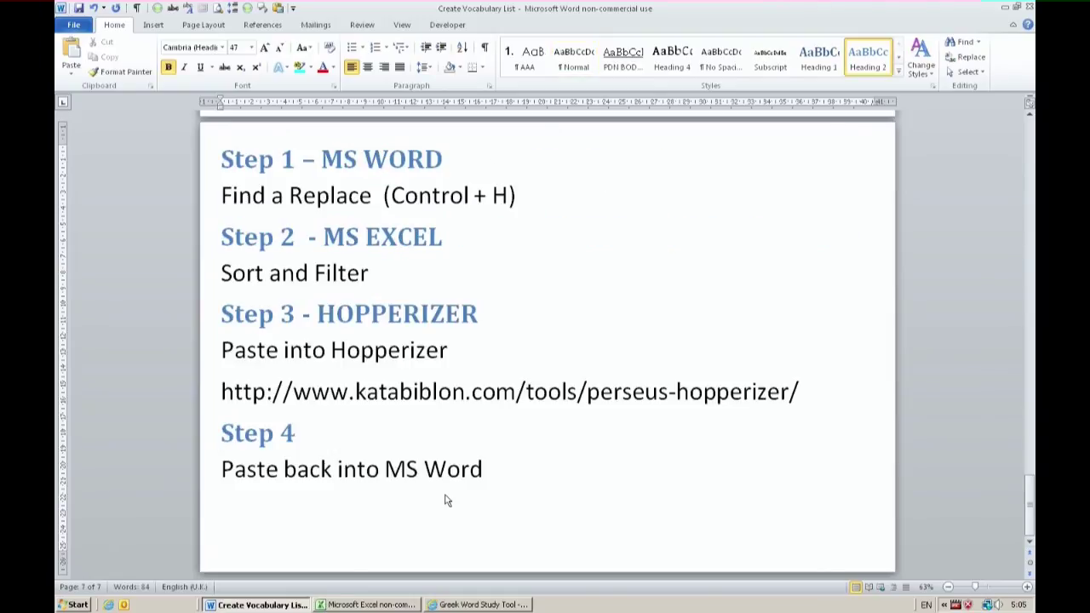